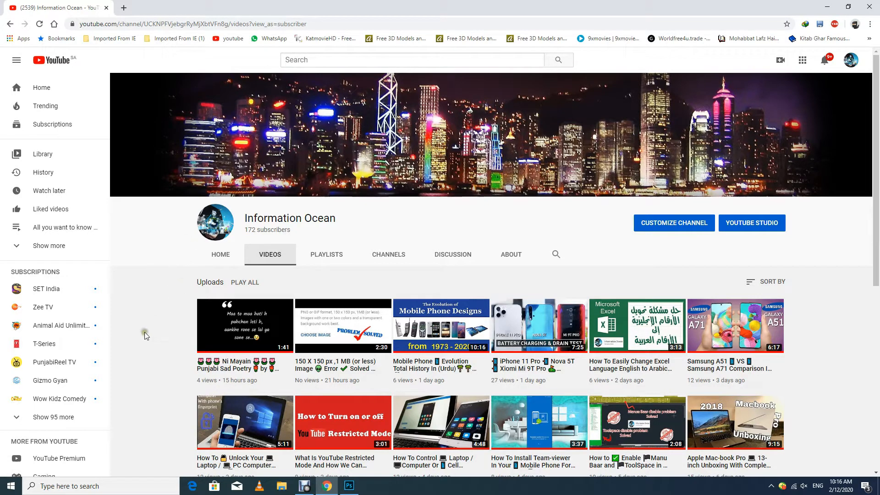
- Open Snipping Tool and capture the YouTube channel's round profile picture together with the channel name beside it
click(82, 485)
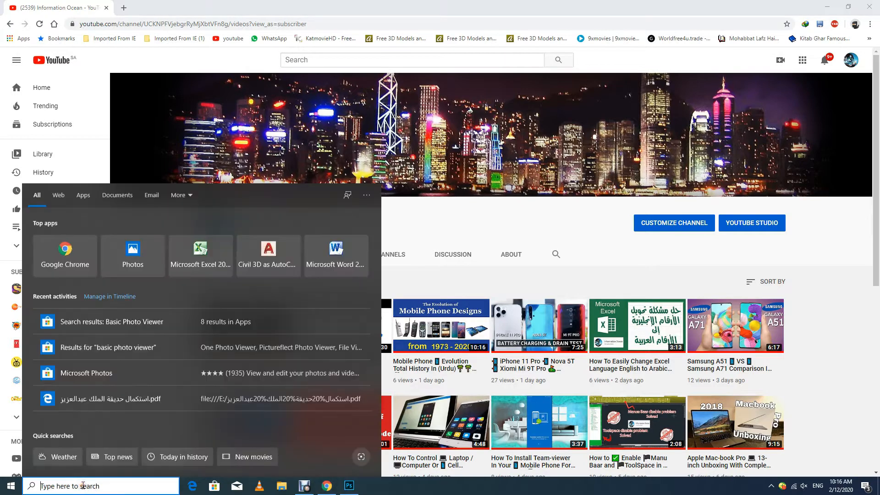
text(sni)
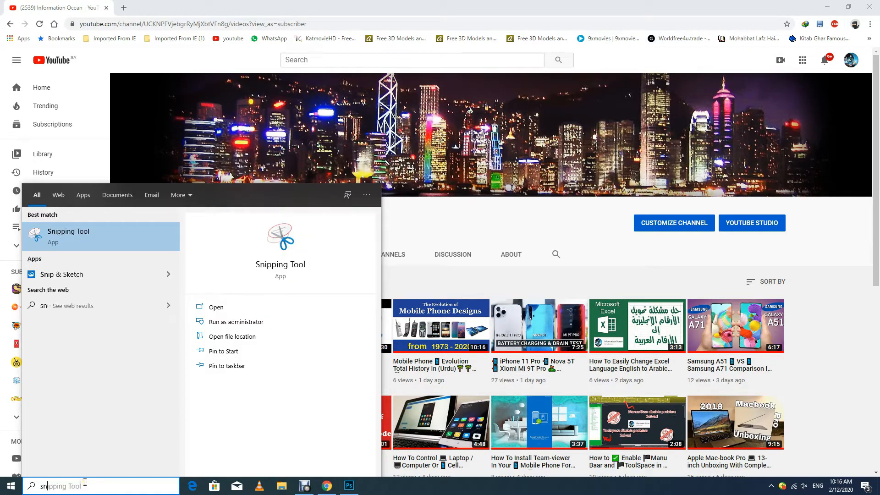
click(69, 243)
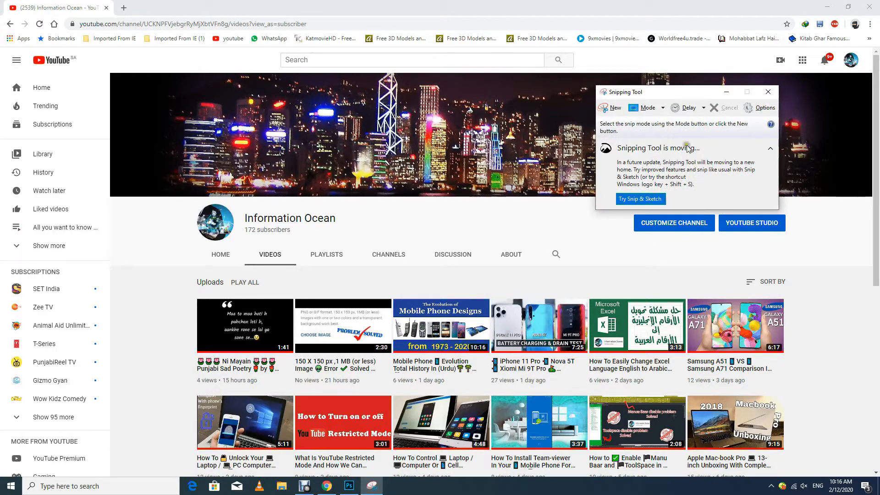
click(768, 91)
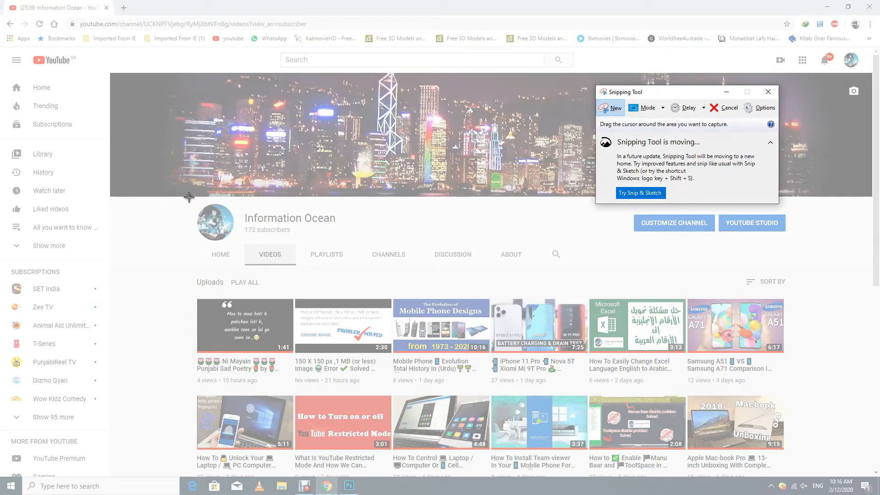
drag(191, 198, 342, 242)
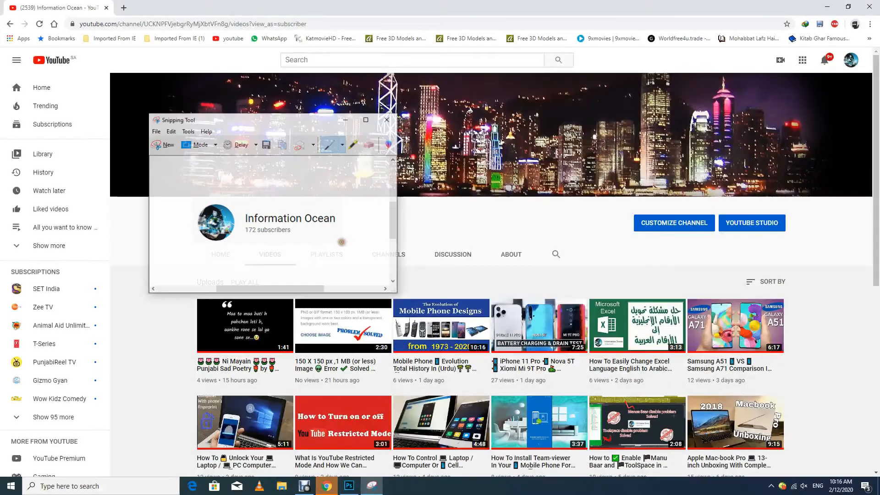
- Save the snip to the Desktop as the JPEG file Capture.JPG and close Snipping Tool
click(156, 130)
mouse_move(187, 169)
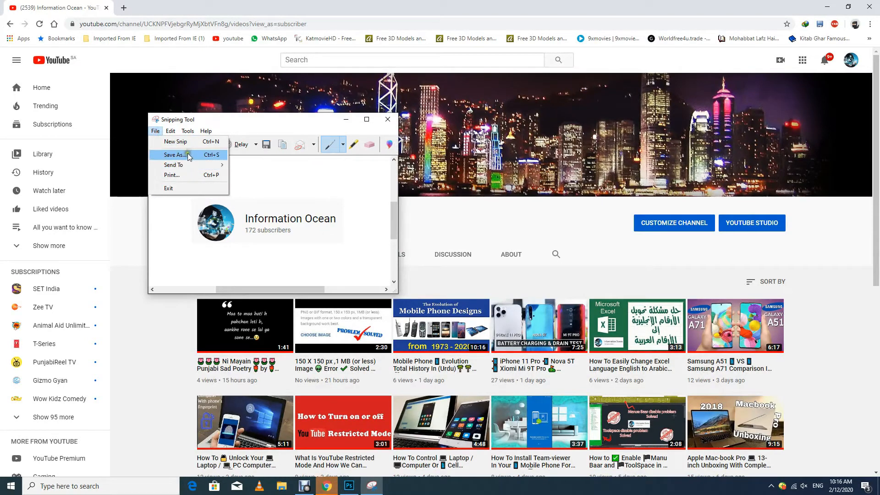
click(175, 154)
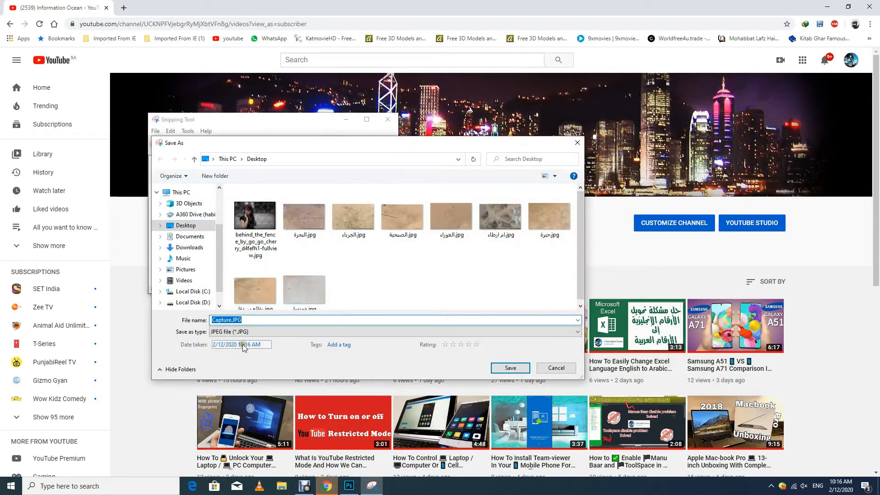
click(510, 368)
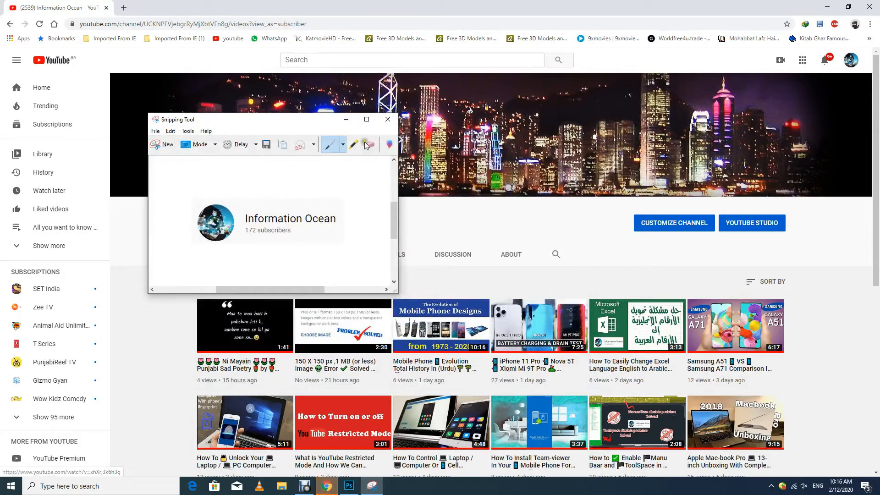
click(387, 119)
- Open Capture.JPG from the desktop in Photoshop and unlock its Background layer
click(827, 7)
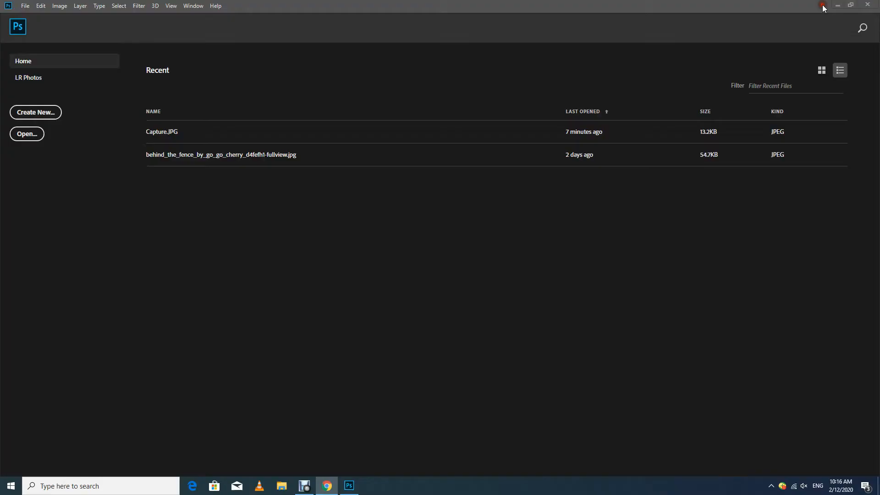
click(829, 5)
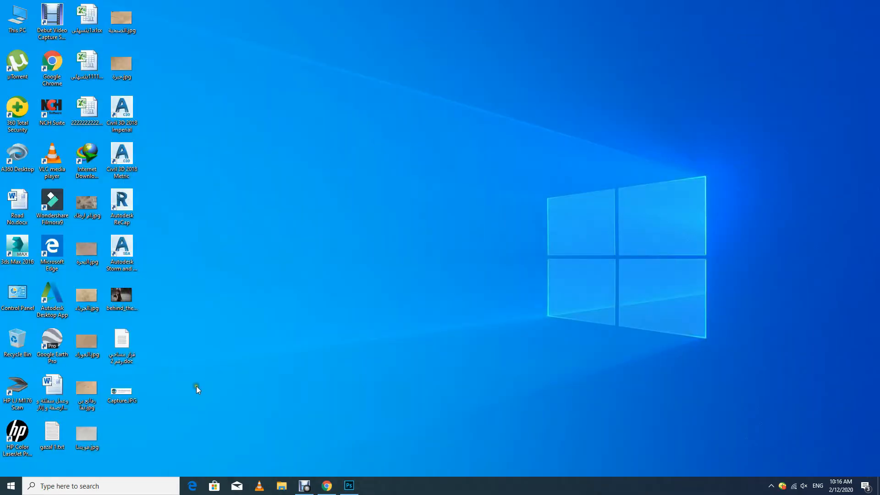
drag(134, 395, 370, 254)
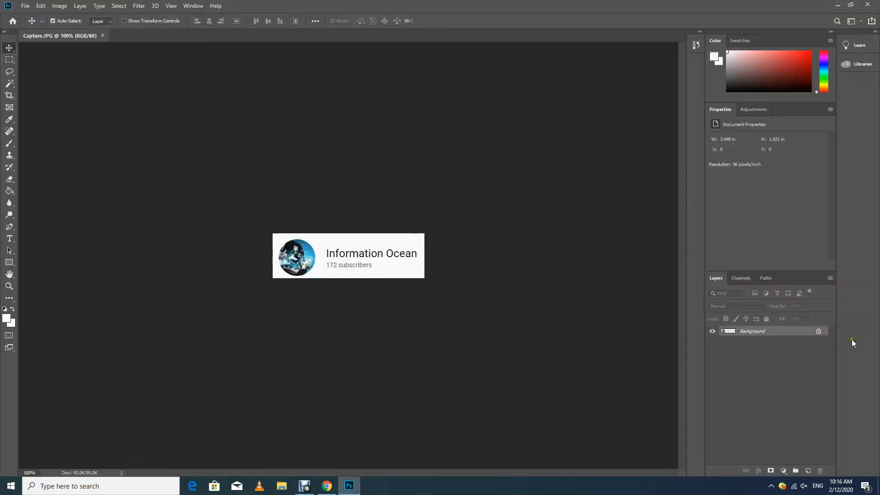
click(818, 331)
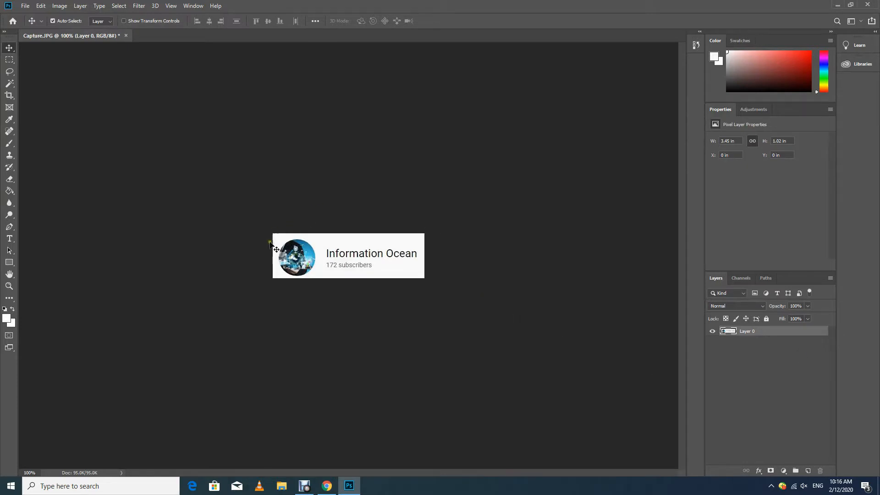
- Extend the canvas above and below the captured image with the Crop tool, adding transparent space on both sides
click(9, 96)
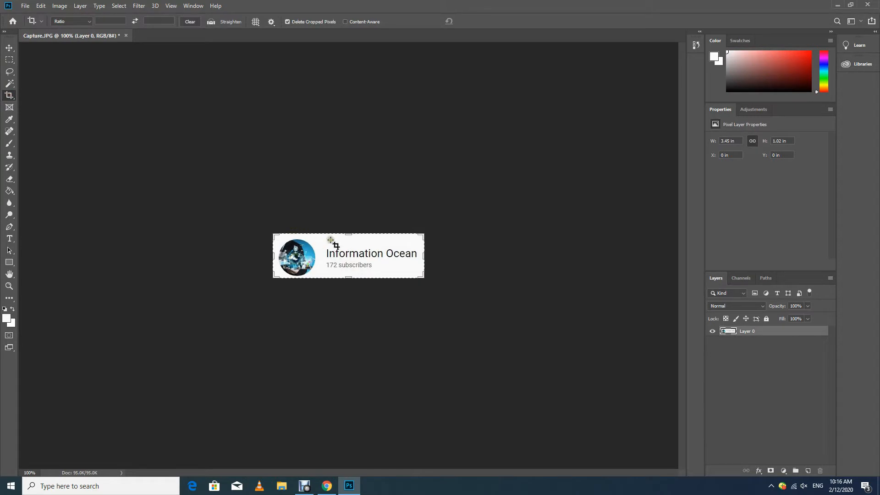
drag(348, 236, 356, 251)
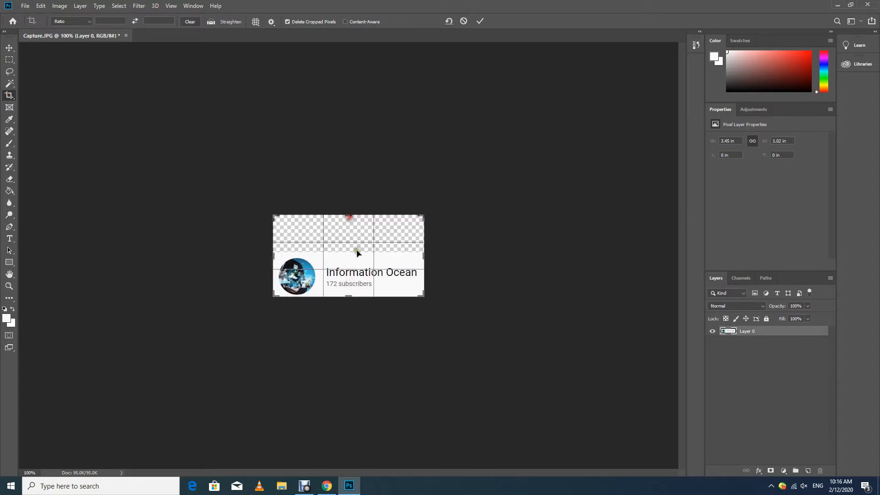
drag(351, 296, 352, 319)
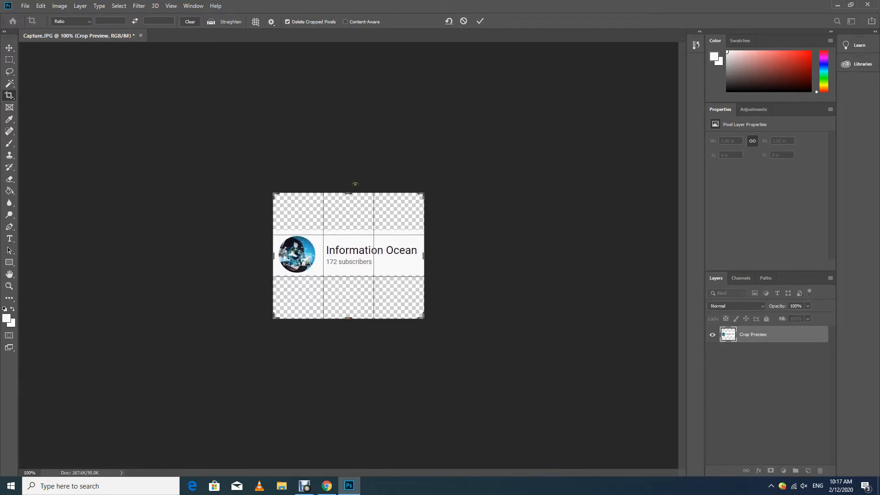
drag(349, 194, 348, 191)
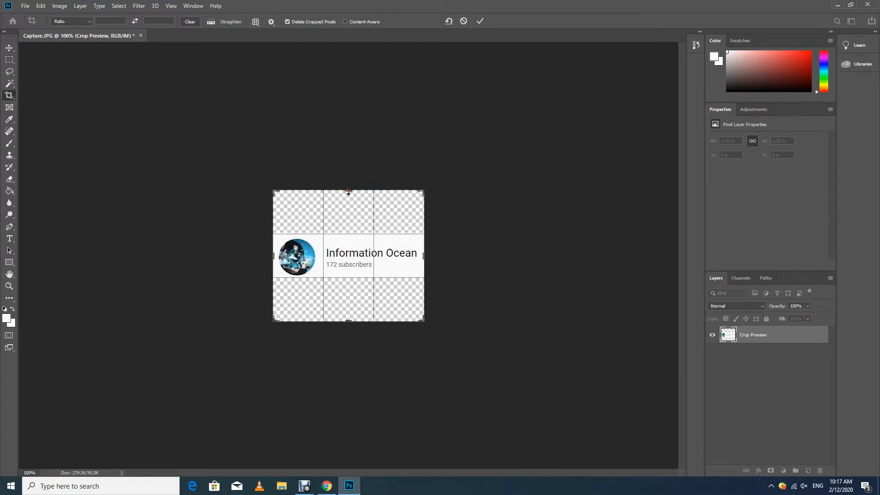
click(479, 21)
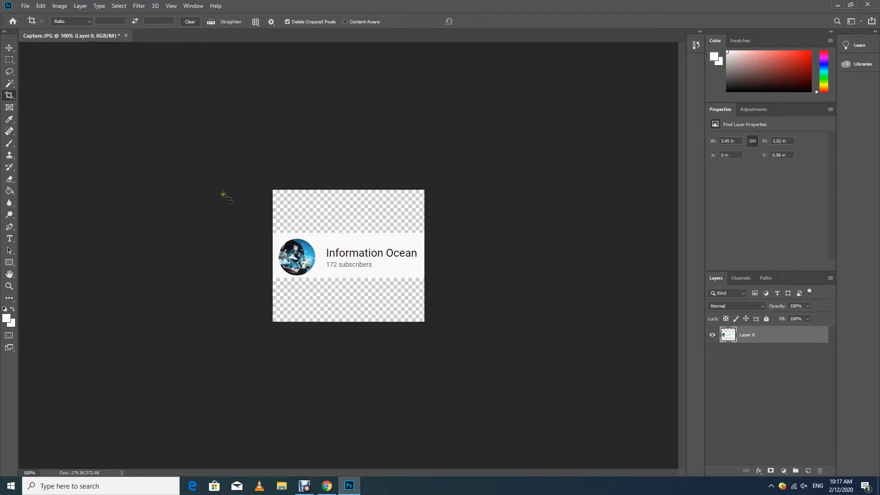
- Delete the channel name and subscriber text beside the profile picture using a rectangular selection, then deselect
click(9, 60)
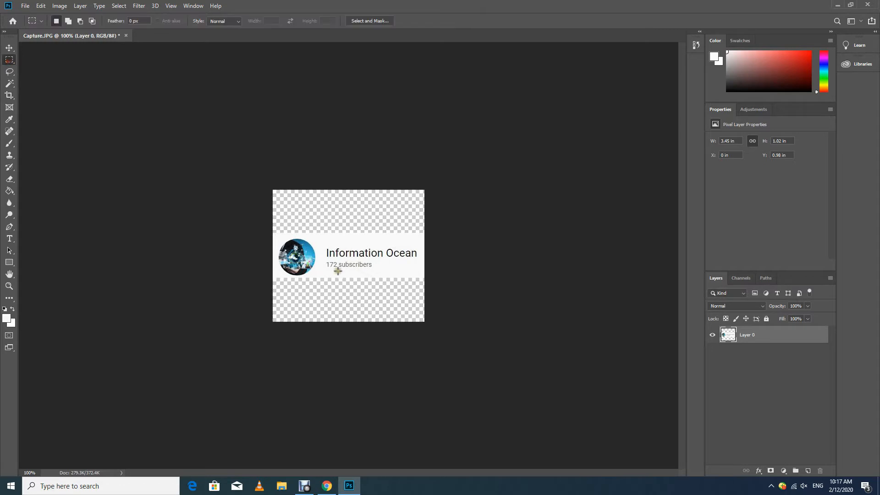
drag(323, 224, 440, 301)
key(Delete)
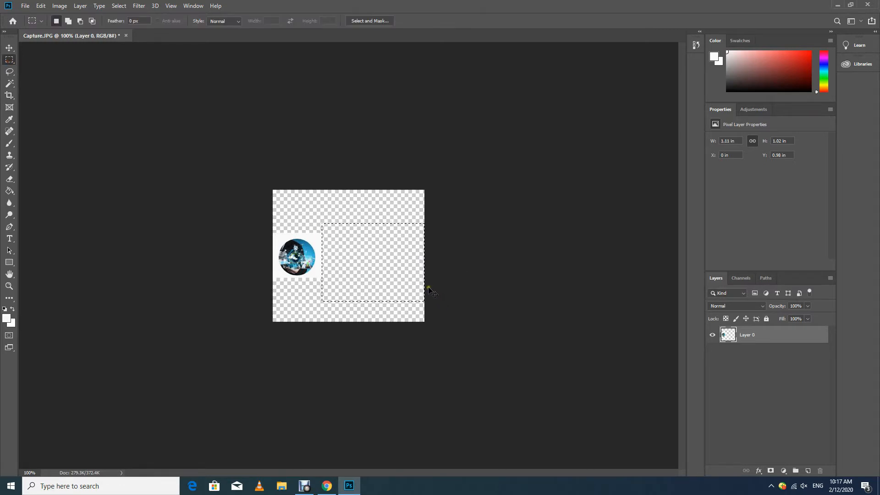
key(ctrl+d)
- Remove the white background around the round profile picture with the Magic Wand and clear the selection
click(9, 83)
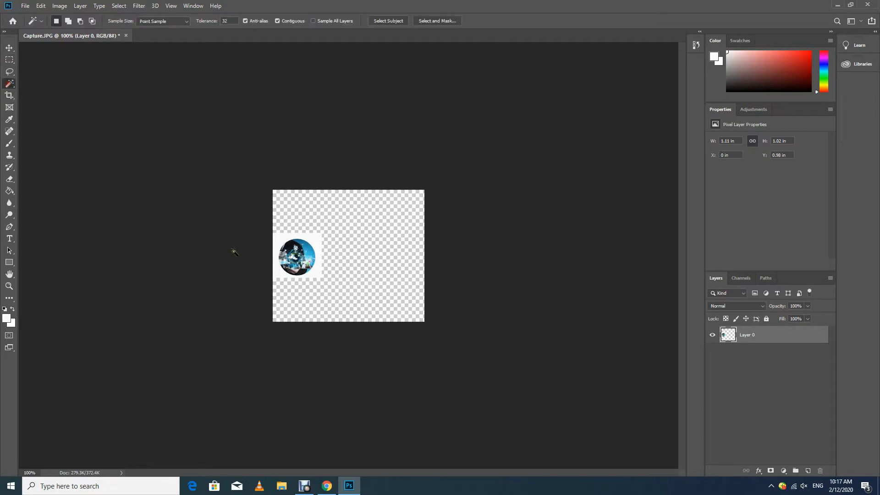
click(315, 274)
key(Delete)
key(ctrl+d)
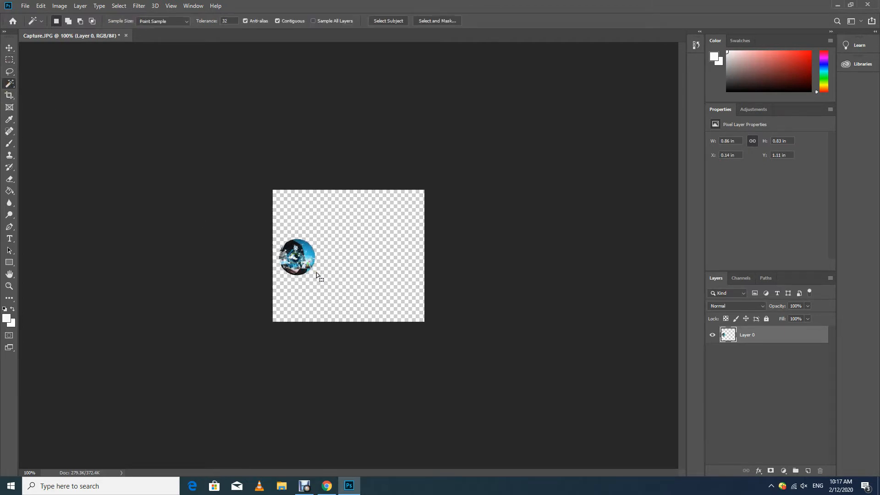
- Add the red text "Information Ocean" in 22 pt Old English Text MT beside the profile picture and align it with the picture's middle
click(11, 239)
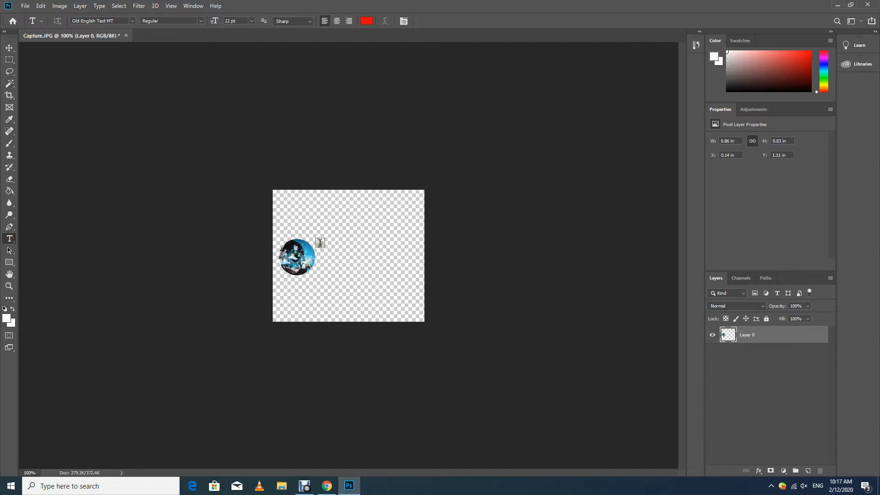
drag(317, 245, 424, 271)
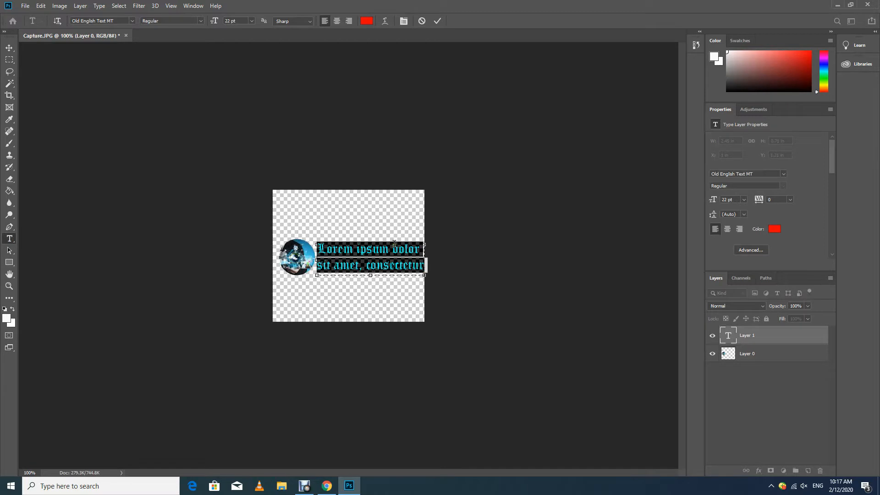
text(Inform)
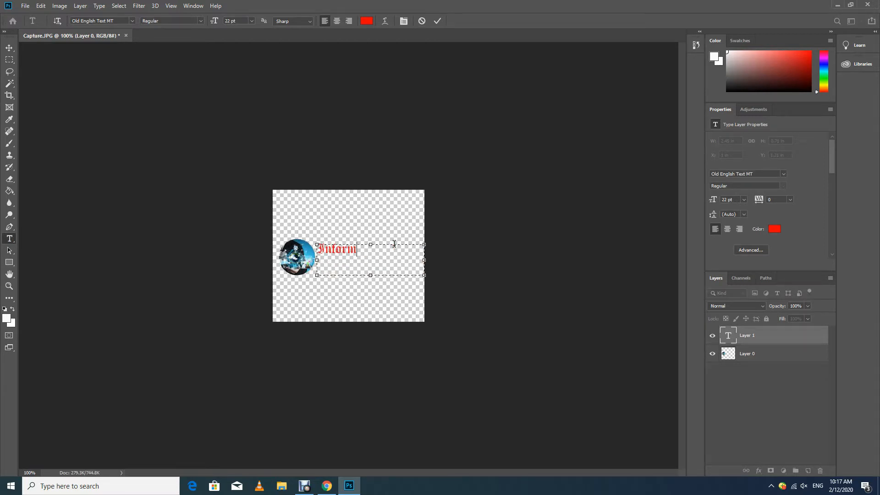
text(ation Ocean)
drag(370, 275, 368, 260)
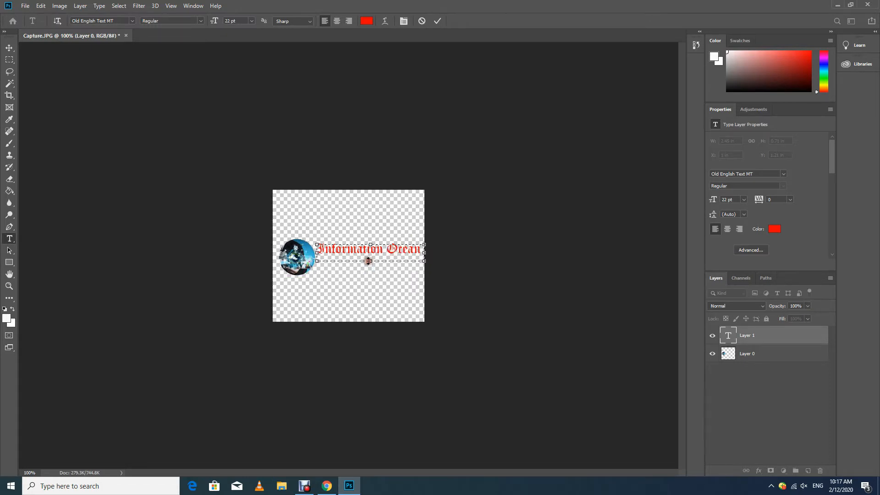
click(436, 21)
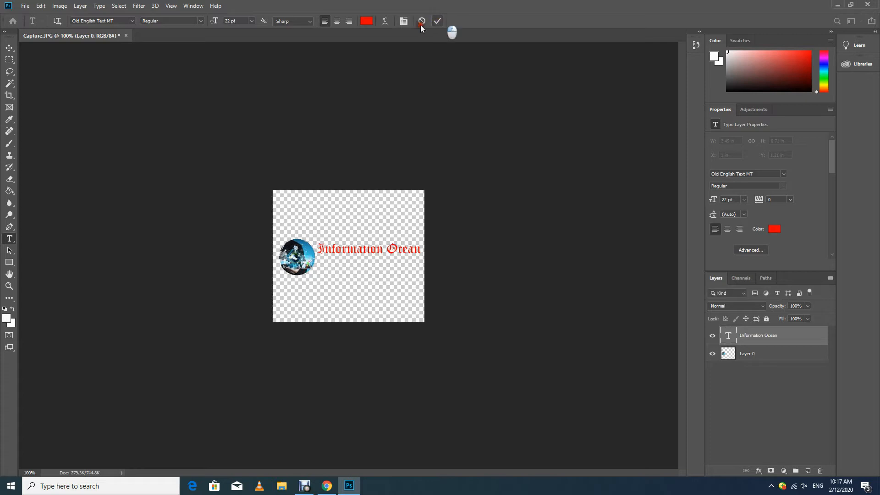
click(9, 48)
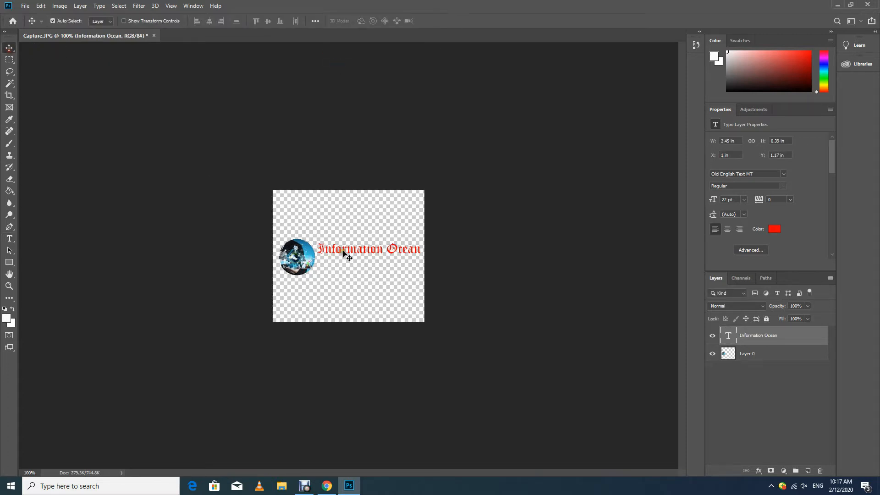
drag(343, 250, 344, 260)
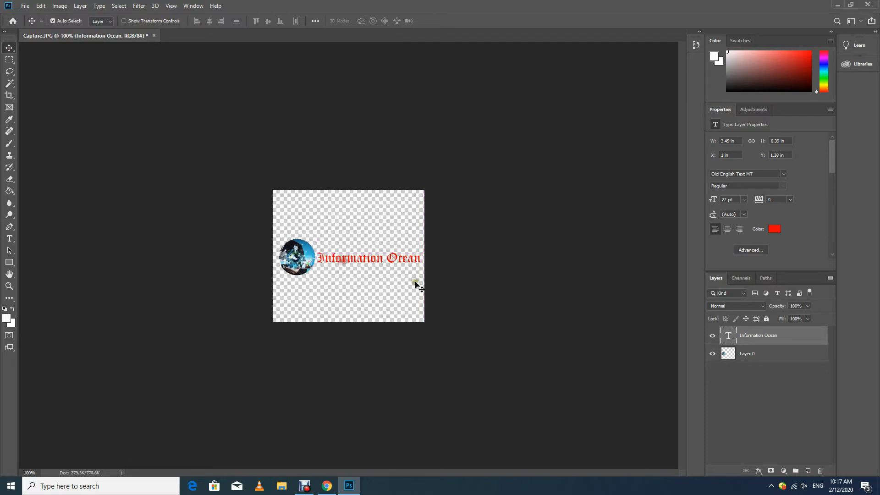
- Apply a 5 px black outside Stroke to the "Information Ocean" text layer
right_click(754, 336)
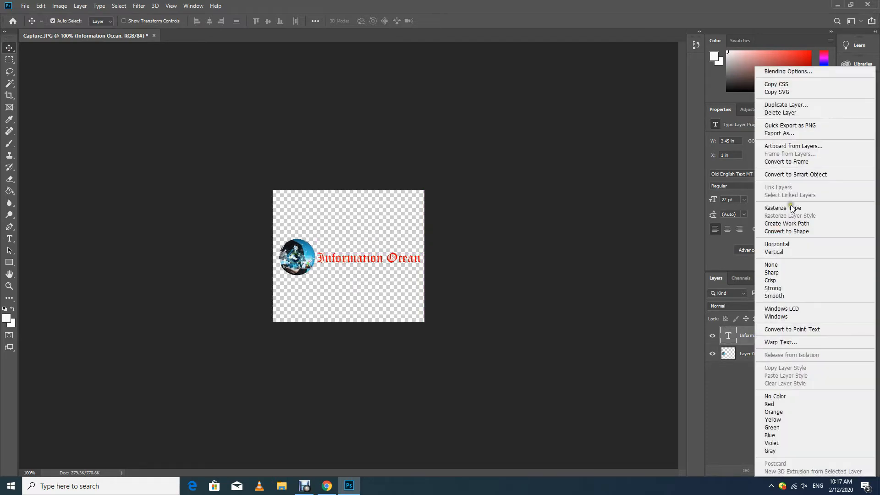
click(792, 72)
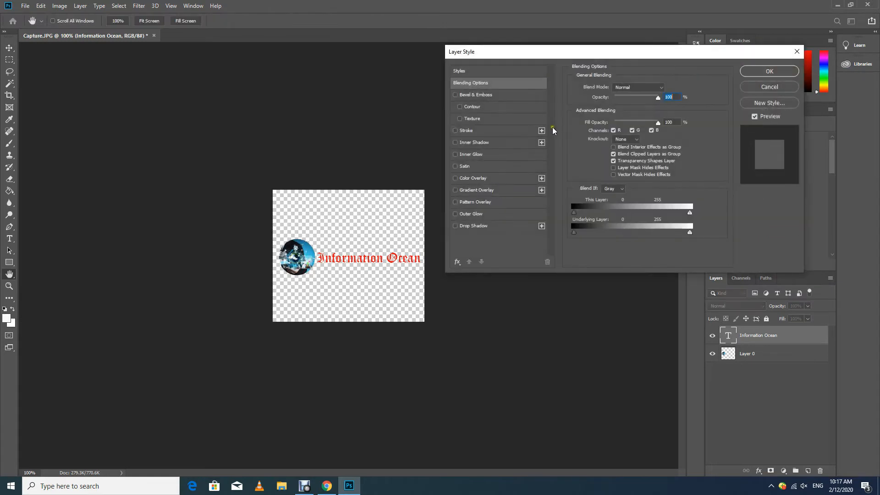
click(472, 133)
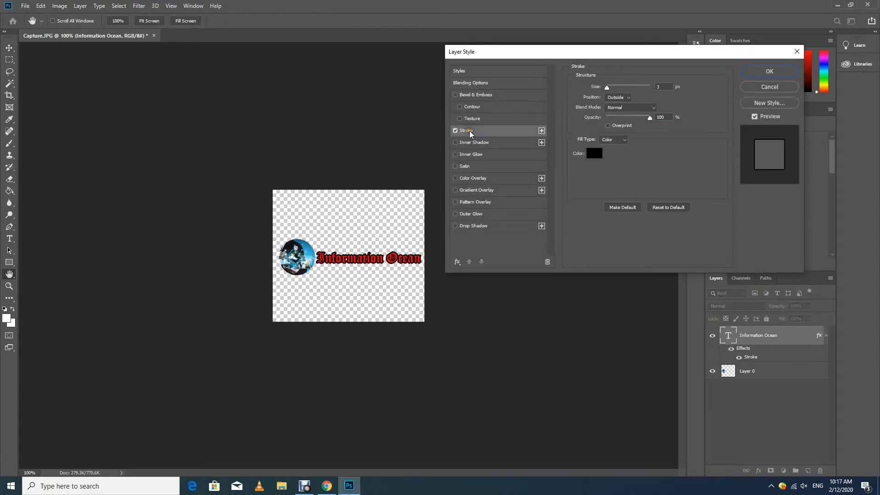
click(618, 97)
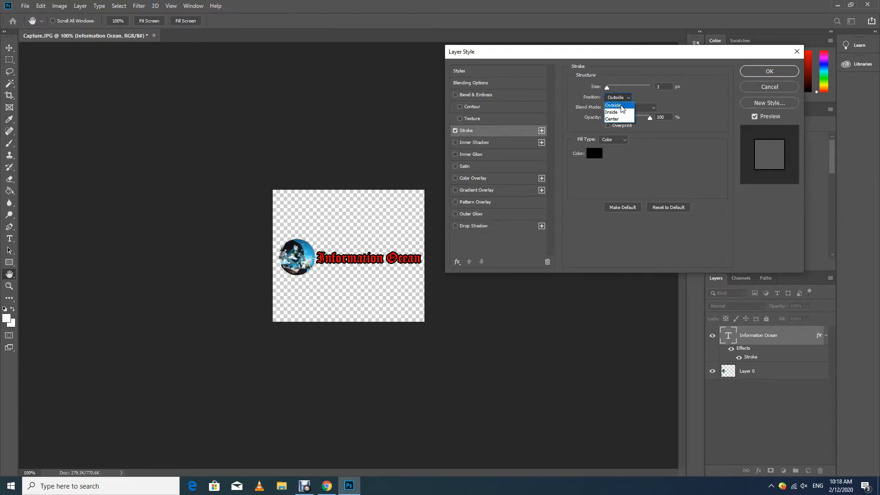
click(622, 107)
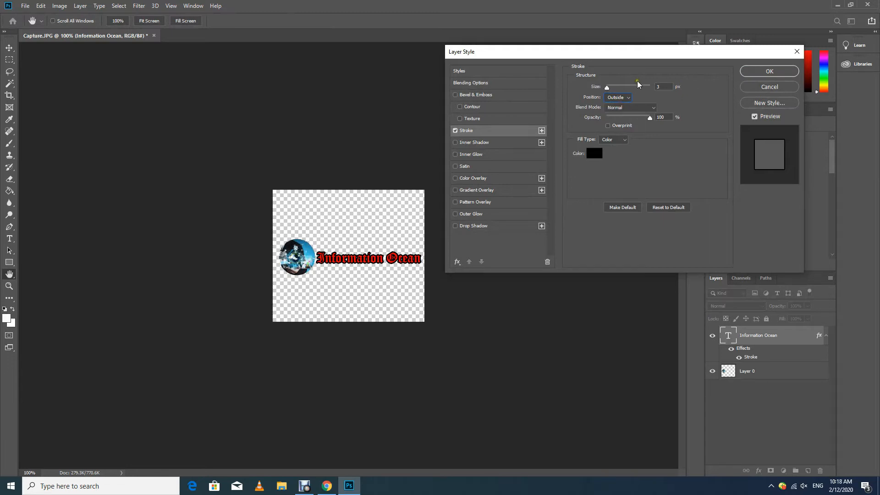
click(607, 87)
drag(608, 88, 608, 87)
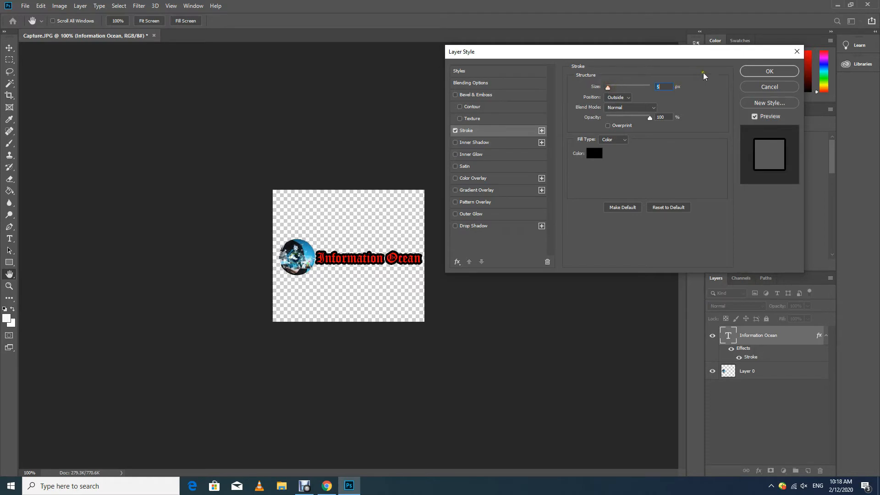
click(751, 72)
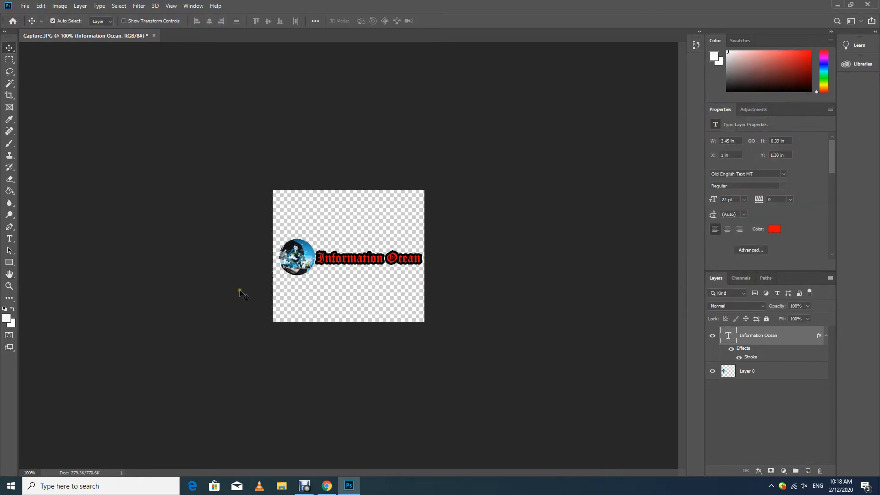
click(26, 6)
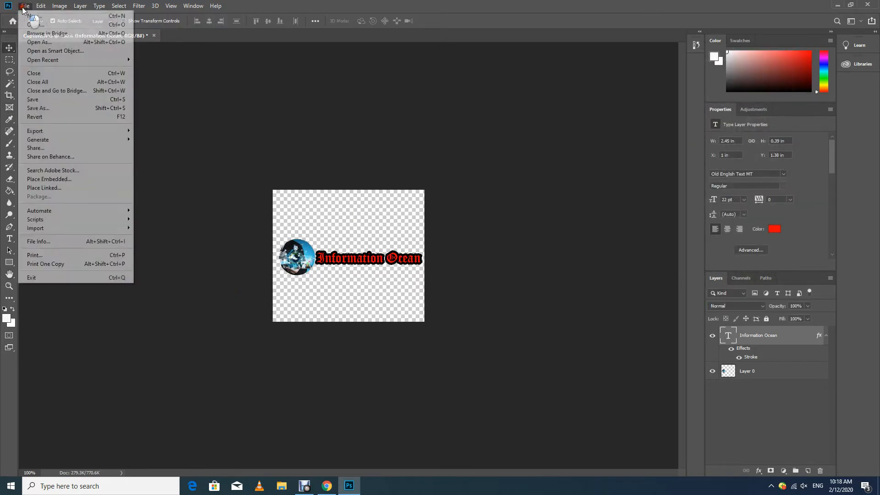
mouse_move(69, 59)
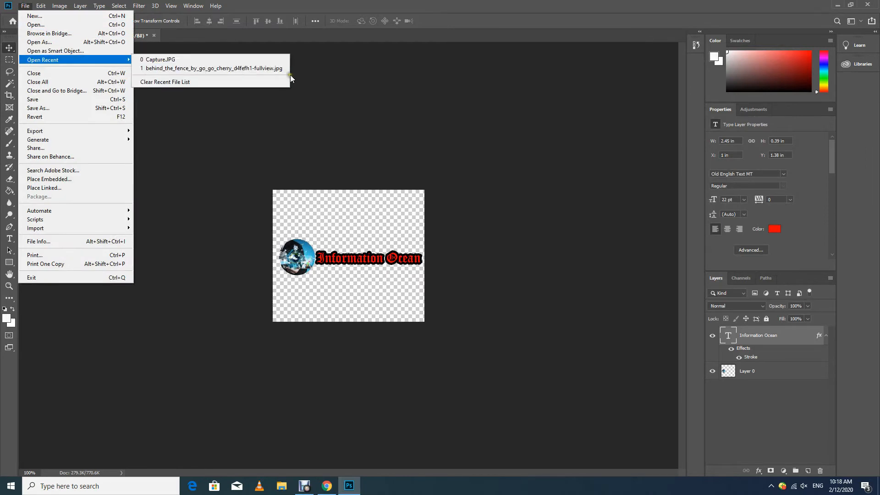
click(348, 4)
click(64, 7)
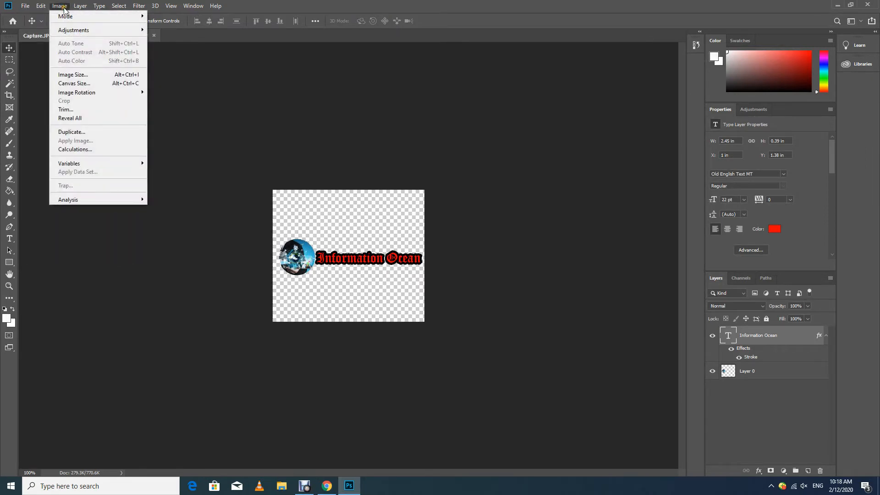
- Combine the profile picture layer and the "Information Ocean" text layer into one smart object, and rasterize it
click(742, 369)
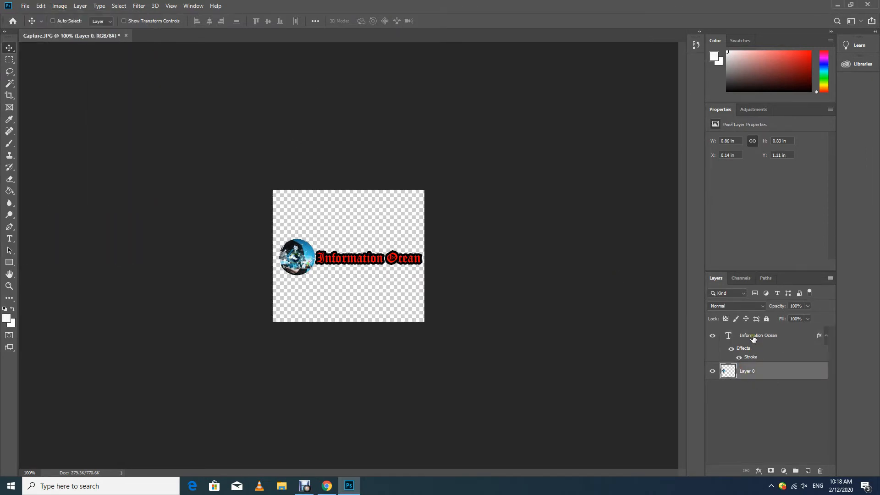
ctrl+click(752, 336)
right_click(752, 334)
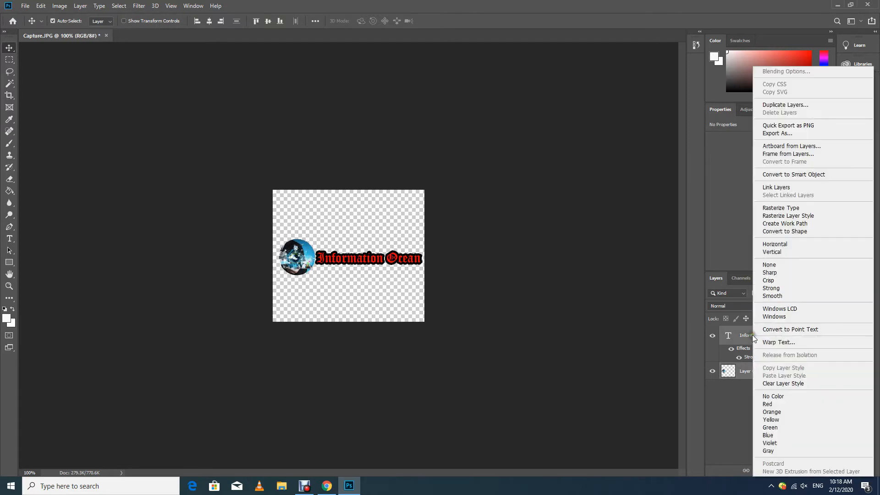
click(802, 177)
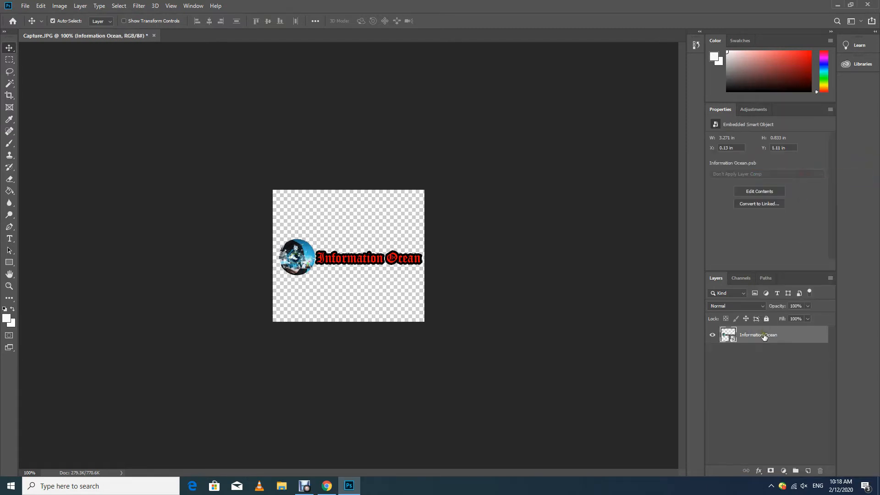
right_click(763, 338)
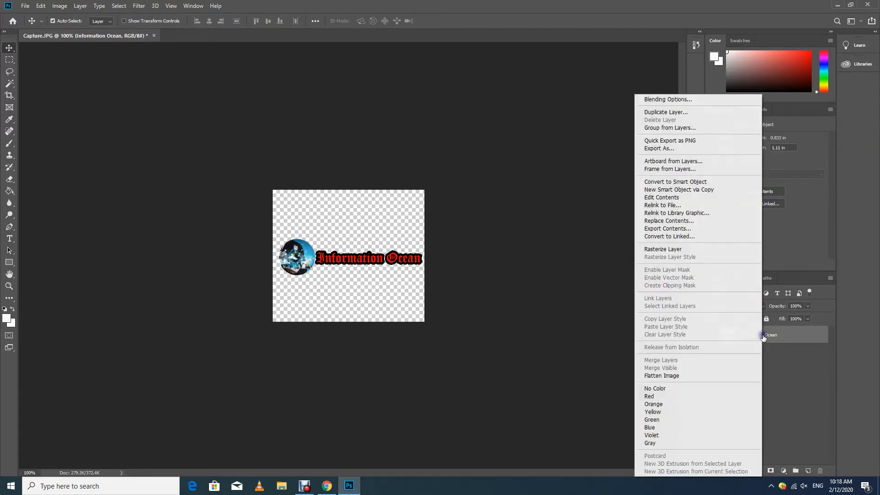
click(682, 248)
- Lower the image resolution to 40 pixels/inch with resampling on
click(60, 6)
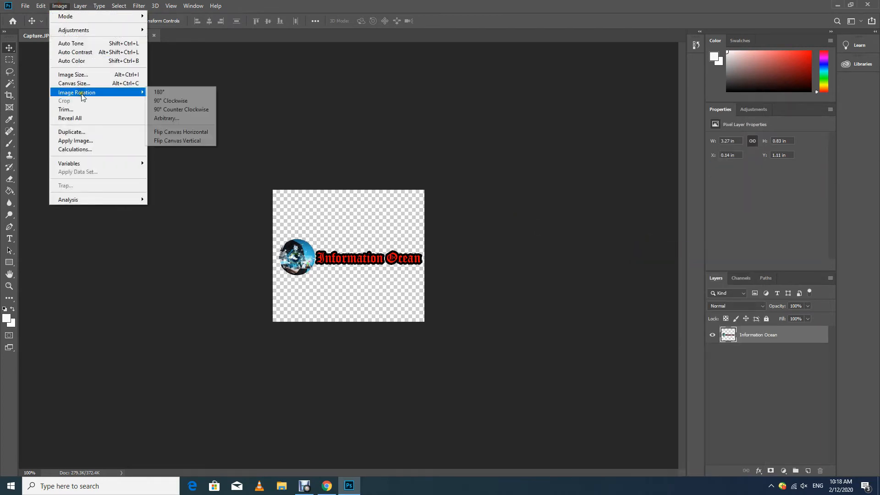
click(82, 75)
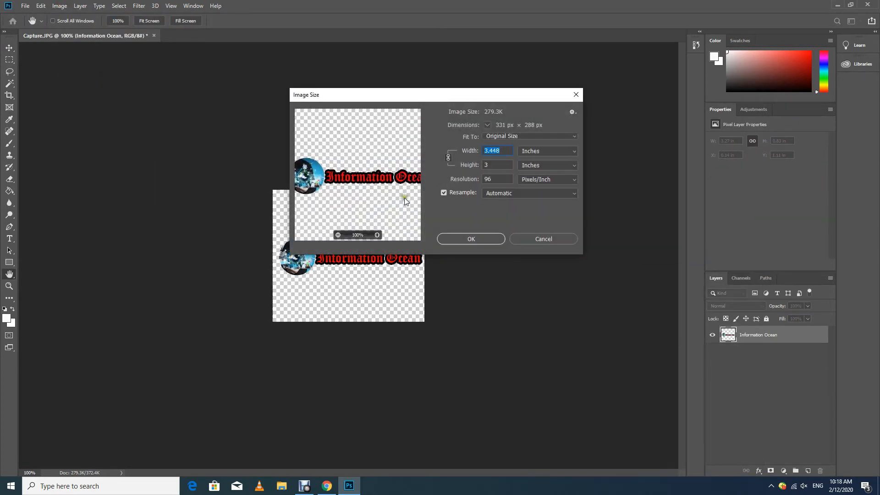
key(Tab)
key(Tab)
text(40)
click(472, 239)
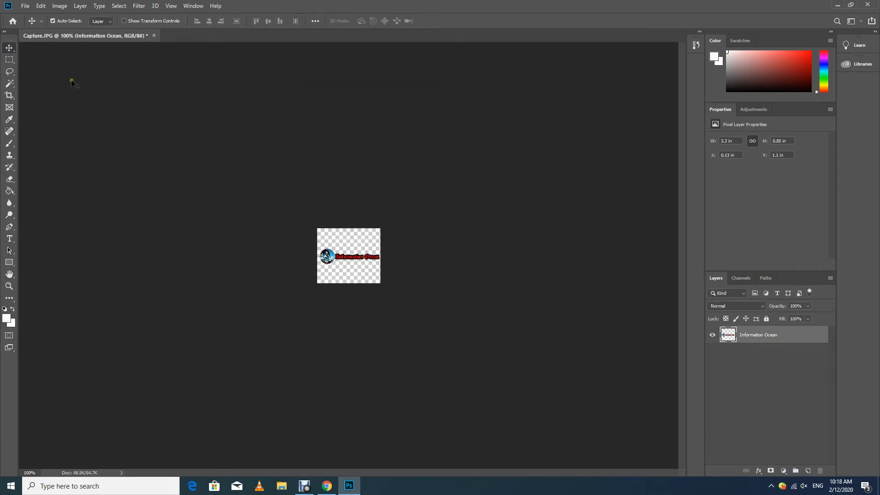
- Select the logo with a rectangular marquee and move it down to the lower edge of the canvas
click(10, 59)
drag(320, 245, 390, 269)
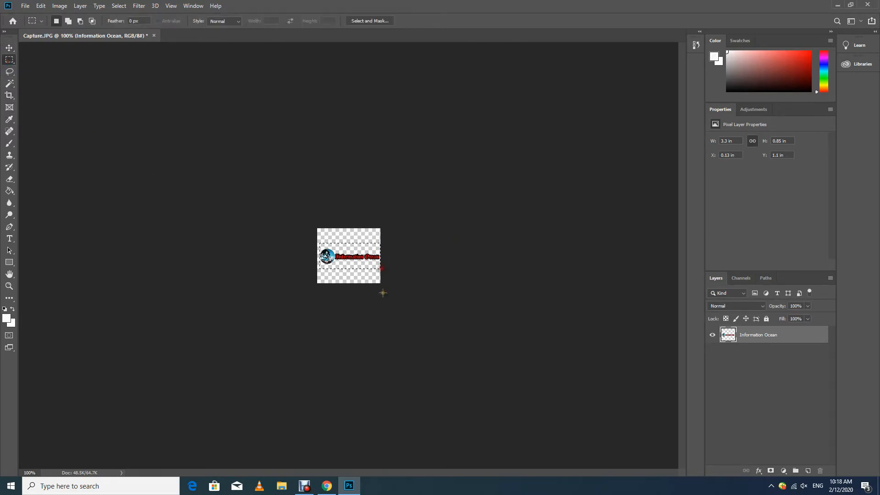
click(9, 47)
drag(334, 255, 336, 278)
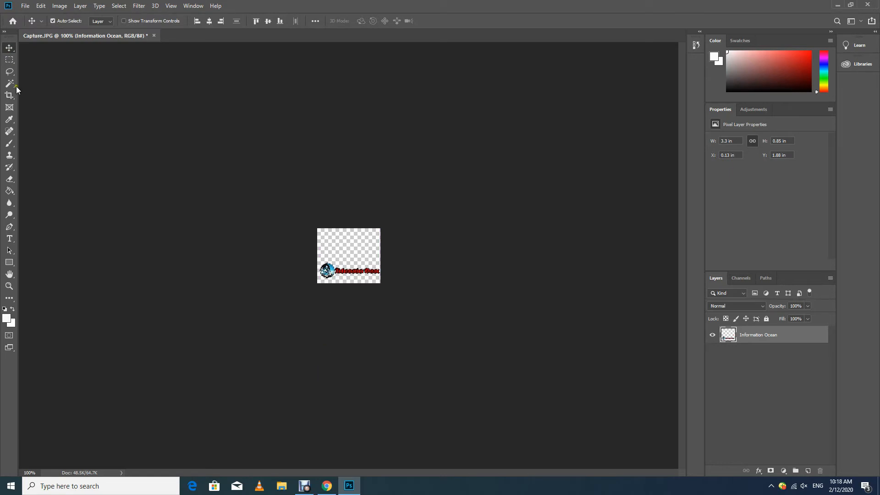
click(152, 166)
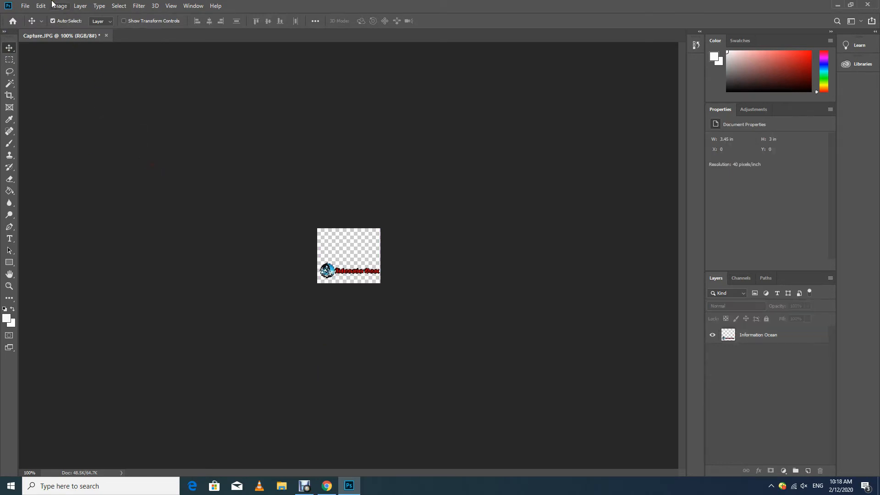
- Save a copy of the logo to the Desktop as a PNG named cvr, using the large file size option
click(25, 6)
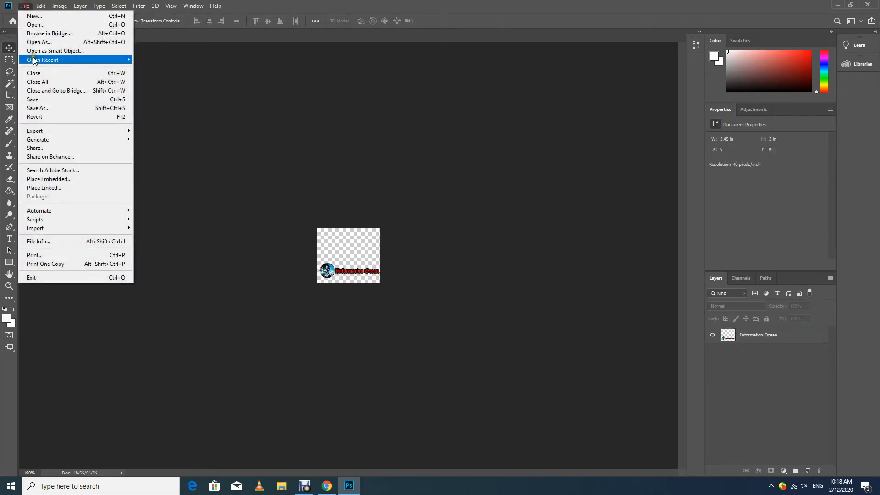
click(41, 109)
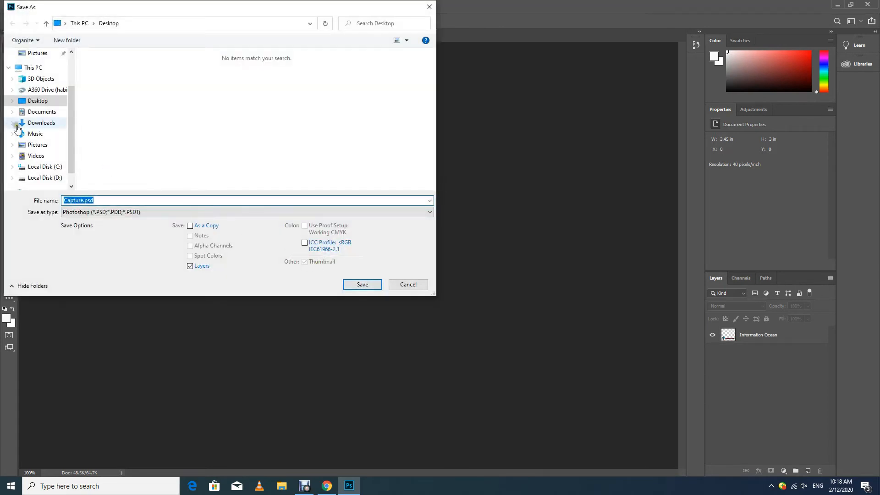
click(101, 212)
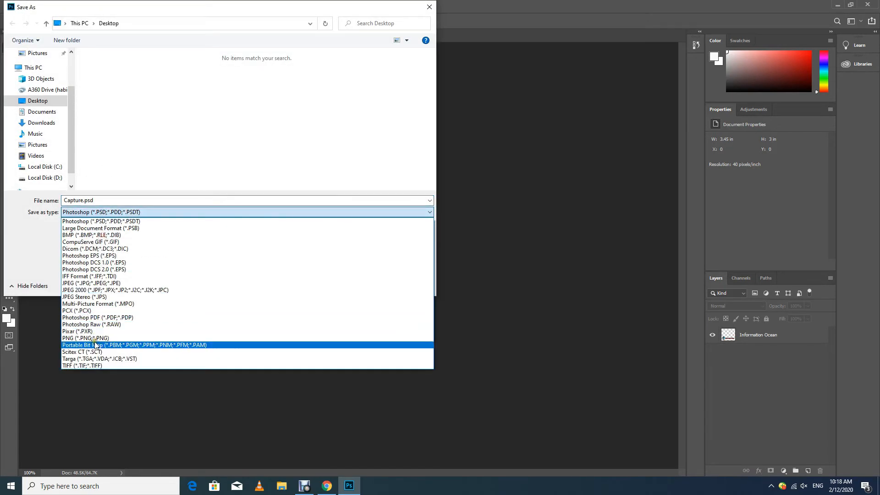
click(95, 338)
click(105, 200)
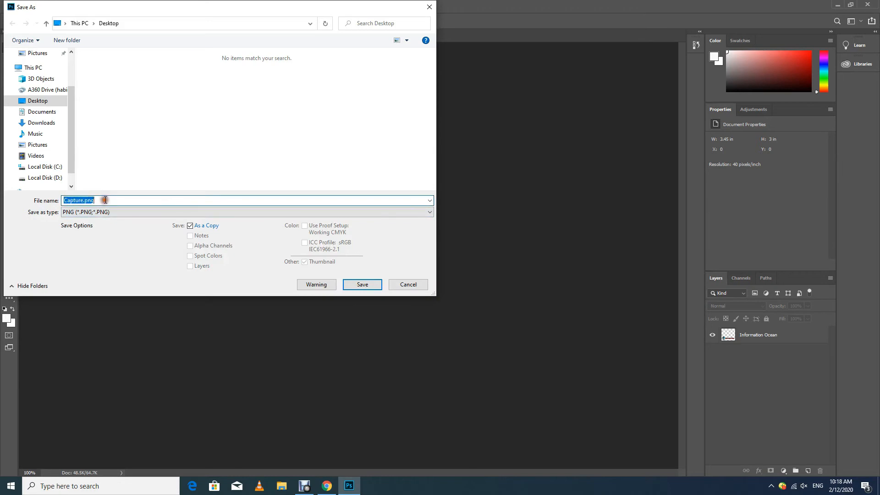
text(cvr)
click(368, 285)
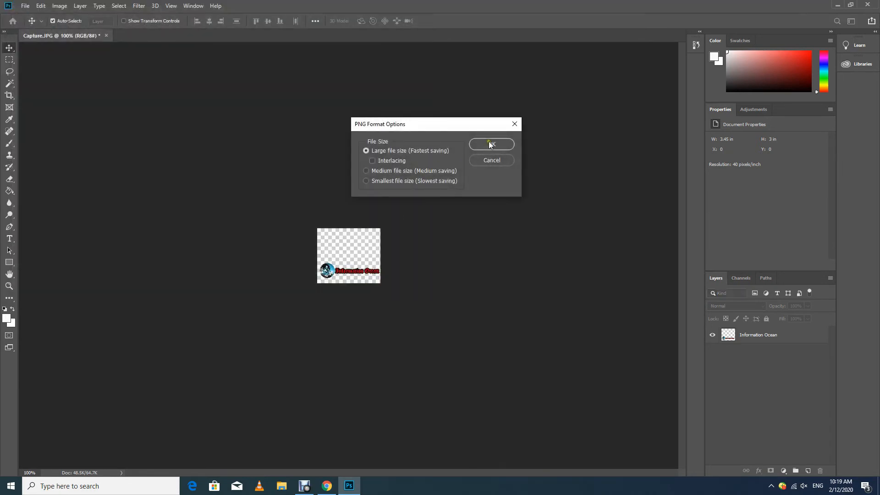
click(488, 144)
- Switch to the YouTube channel in Chrome and open the channel's Branding page in Creator Studio Classic
click(835, 5)
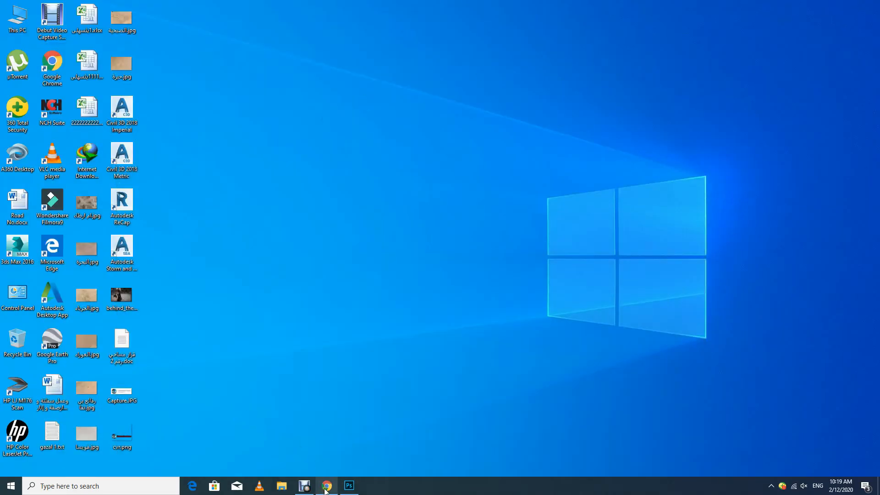
mouse_move(325, 485)
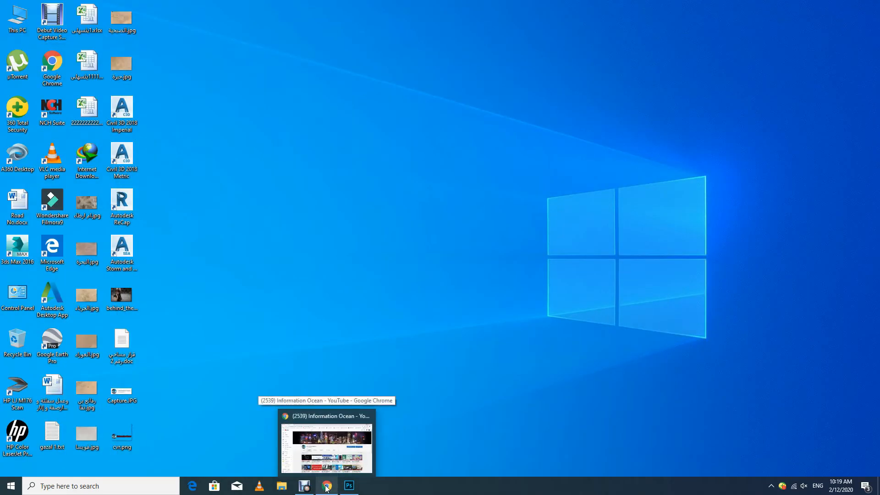
click(327, 447)
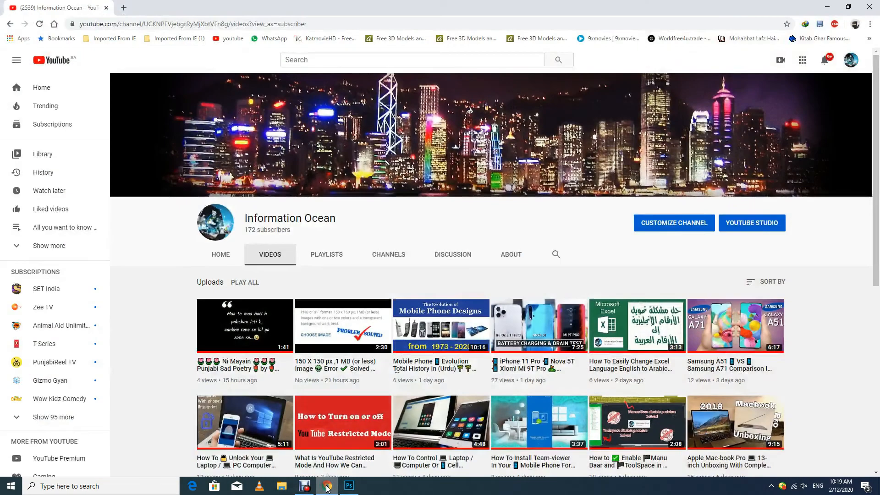
click(852, 60)
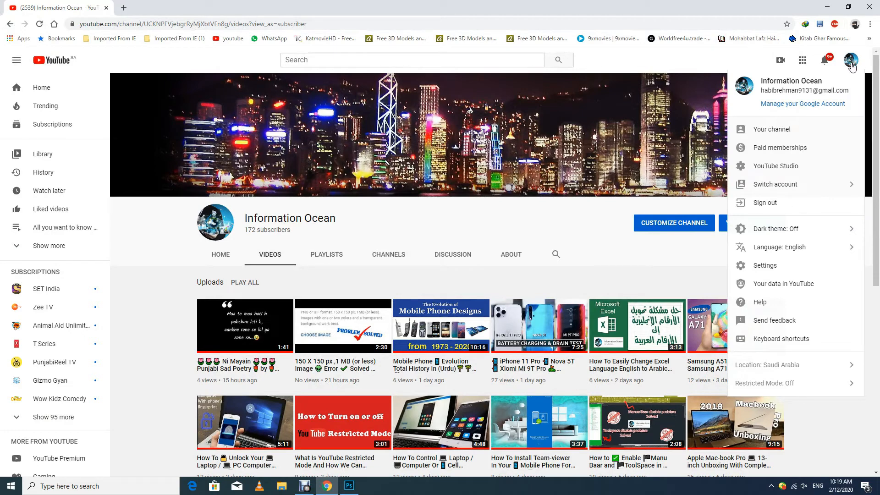
click(800, 167)
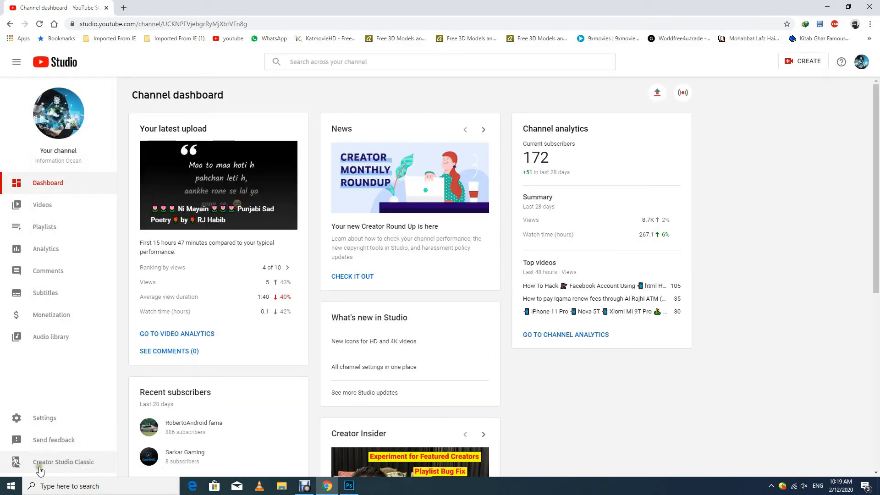
click(48, 463)
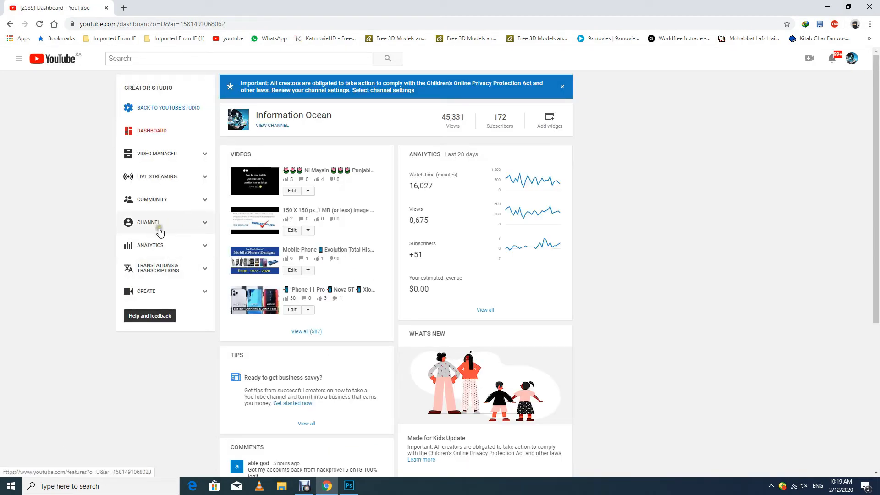
click(177, 228)
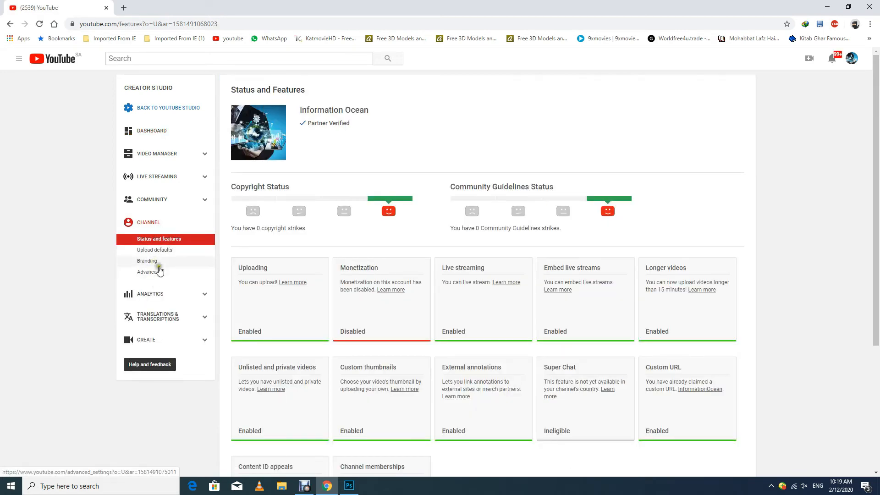
click(157, 264)
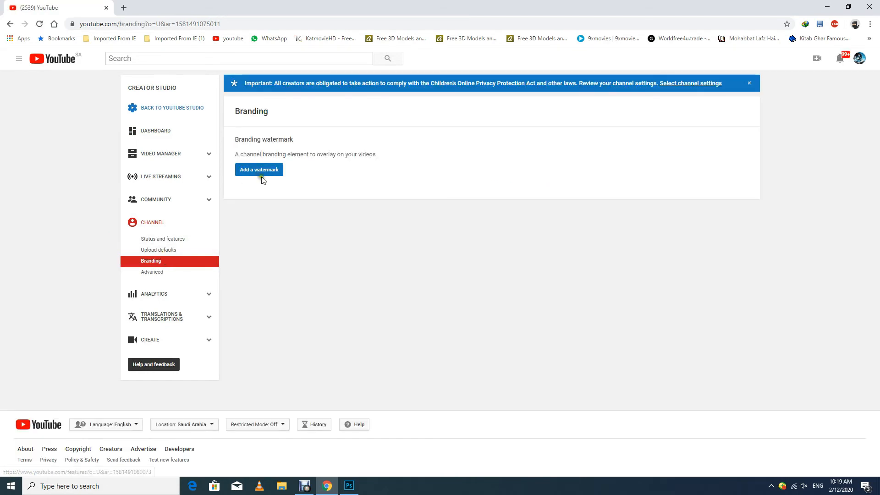
- Upload cvr.png from the Desktop as the channel's branding watermark and save it
click(270, 172)
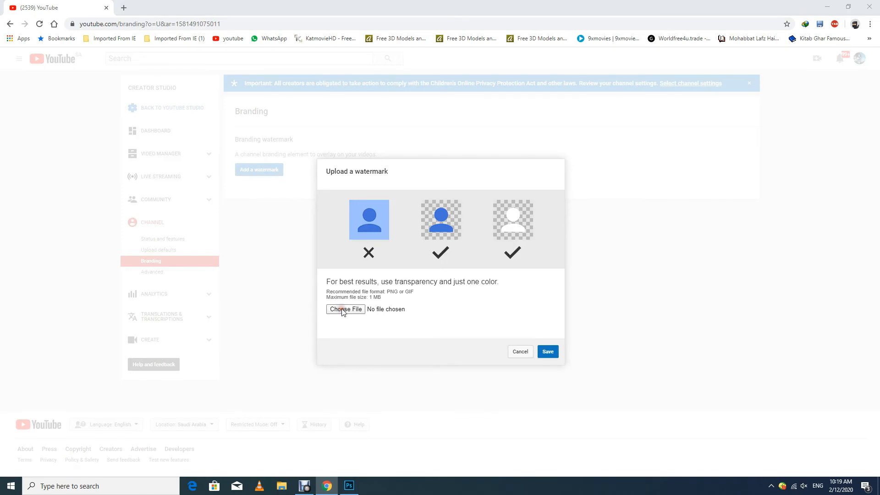
click(345, 309)
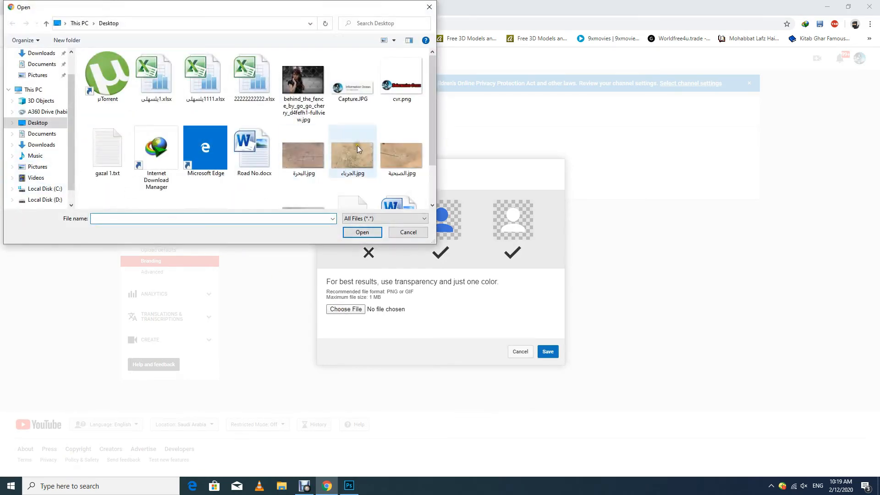
click(400, 95)
click(362, 233)
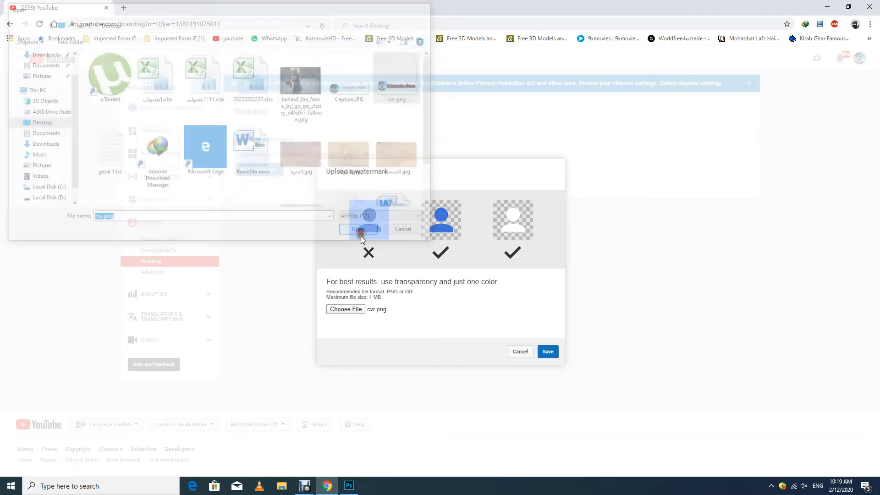
click(549, 353)
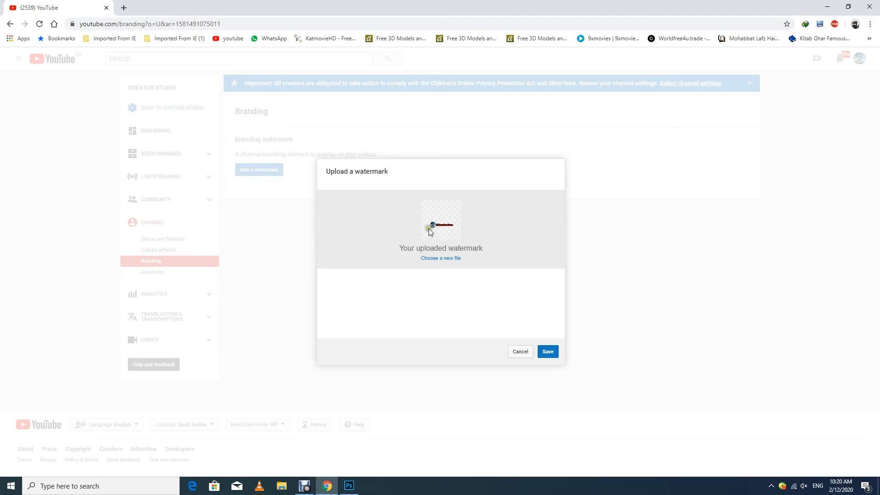
click(547, 355)
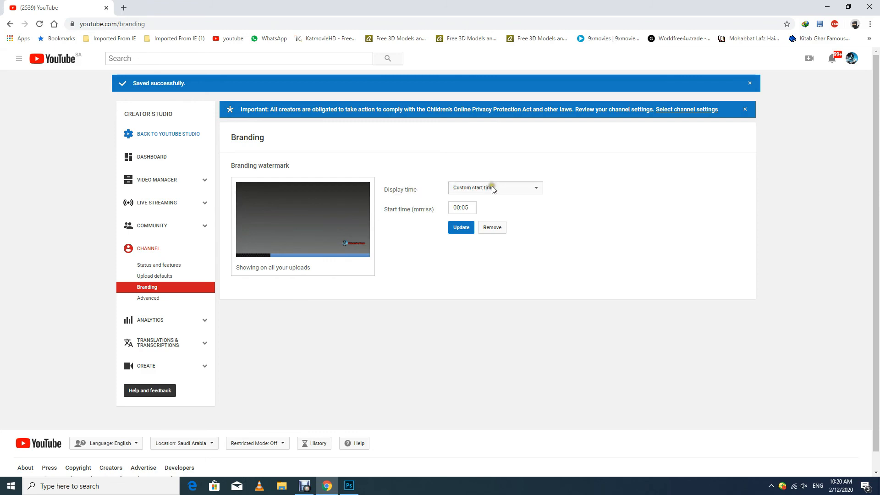
- Review the watermark's display time options and update it with a custom start time of 00:05
click(522, 187)
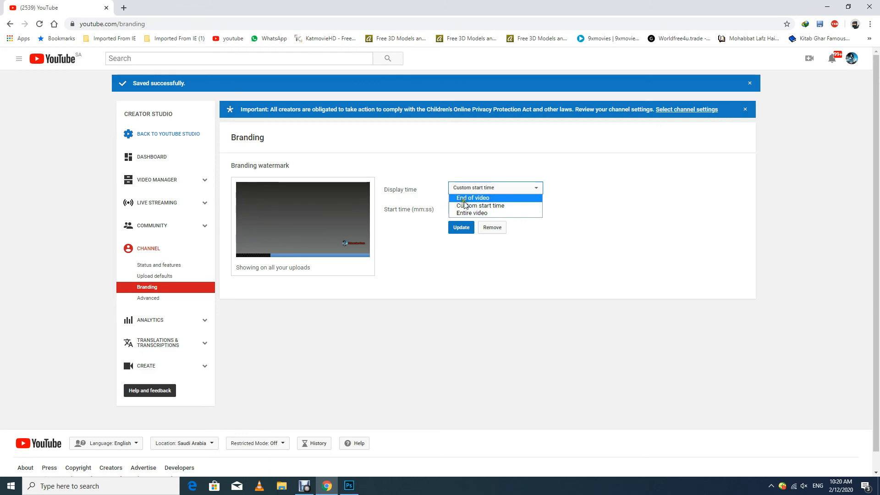
click(533, 267)
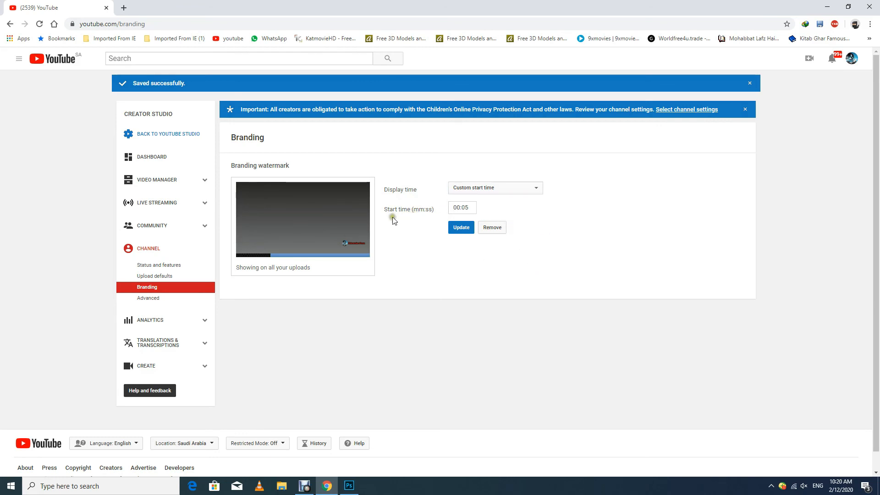
click(470, 207)
click(461, 227)
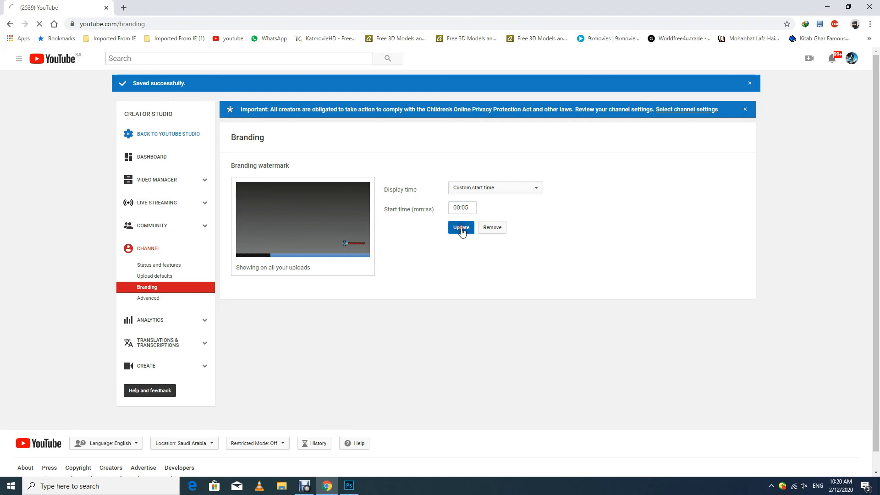